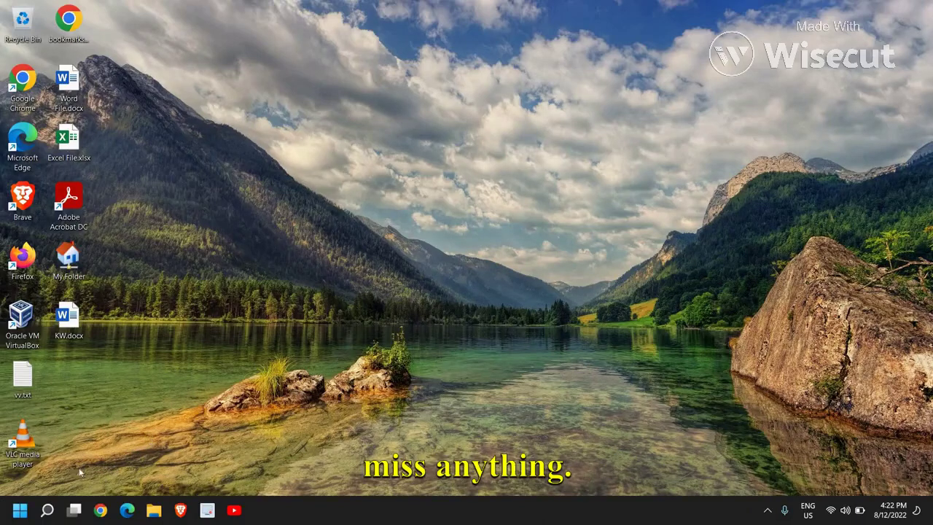
Run 'temp' from the Run dialog to open the Windows Temp folder in File Explorer.
right_click(20, 509)
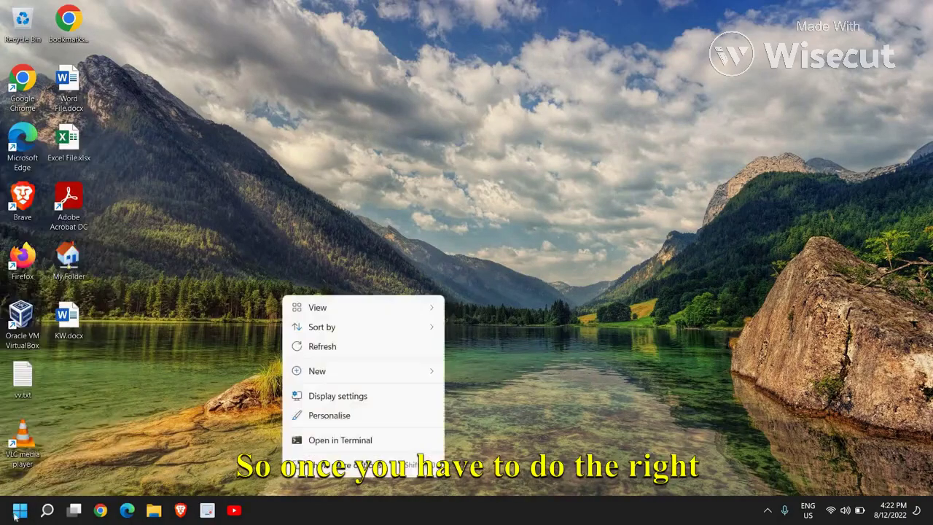
right_click(16, 514)
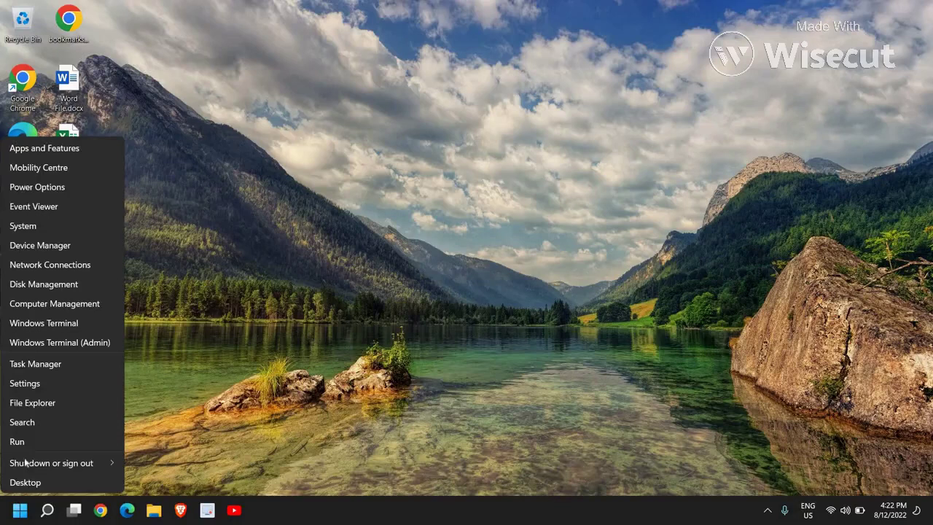
click(29, 442)
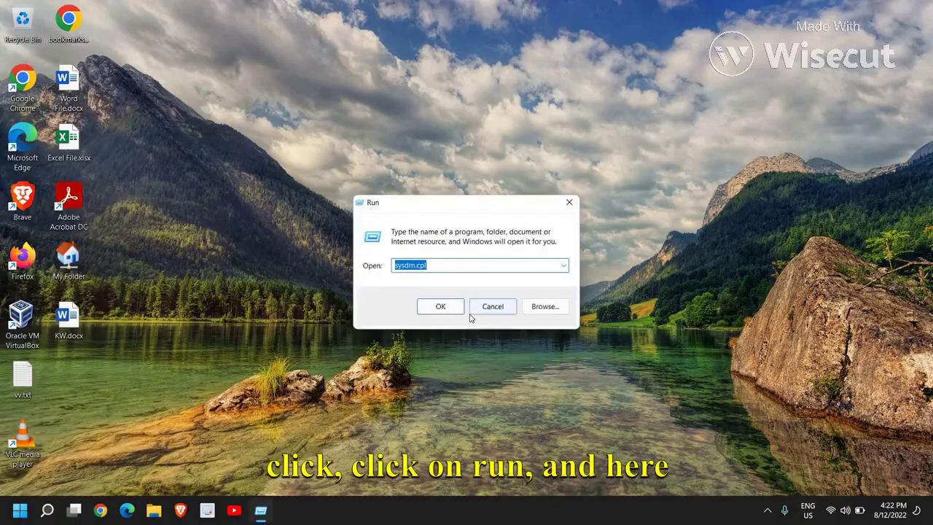
text(cle)
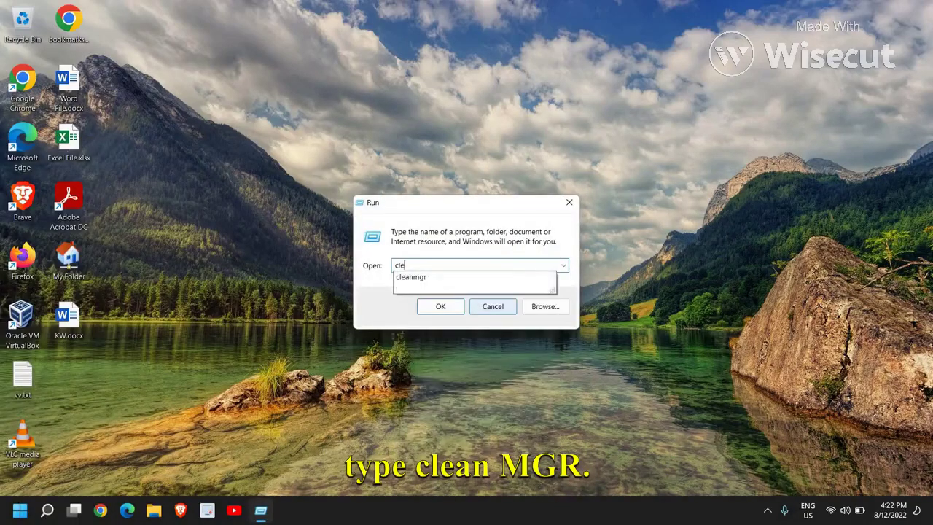
key(Down)
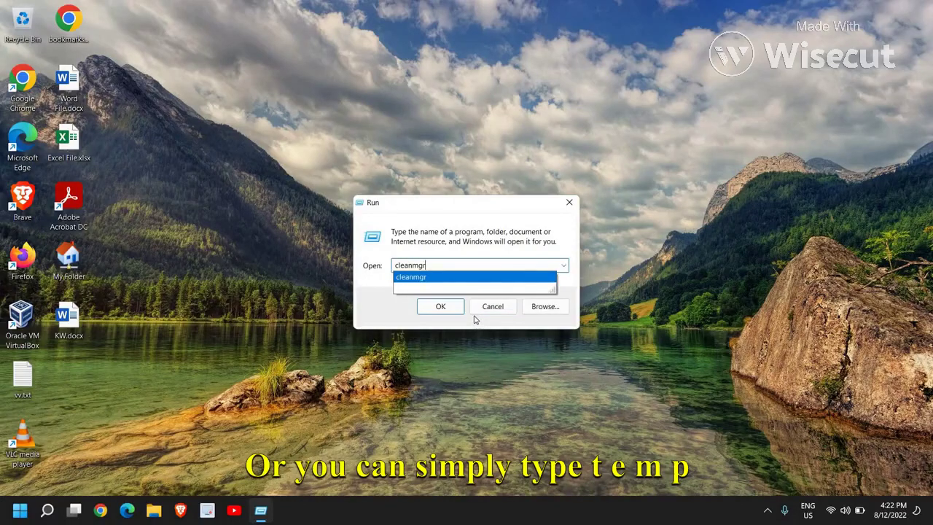
key(Escape)
text(temp)
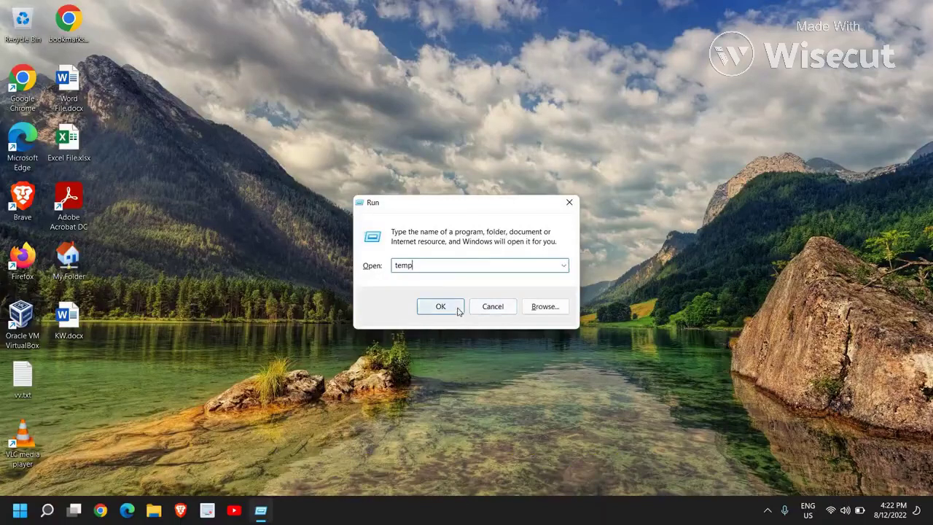
click(439, 299)
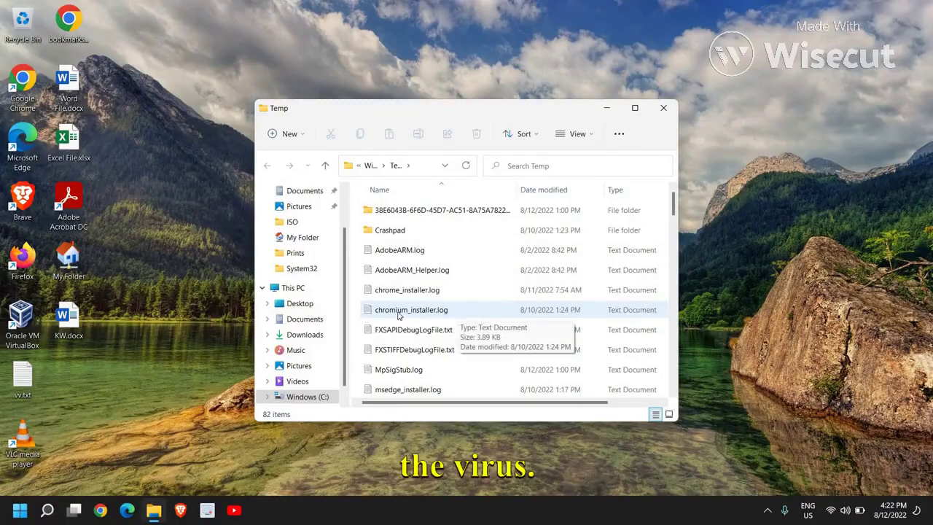
Permanently delete all 82 Temp folder items, skipping in-use files, then close the window.
click(410, 271)
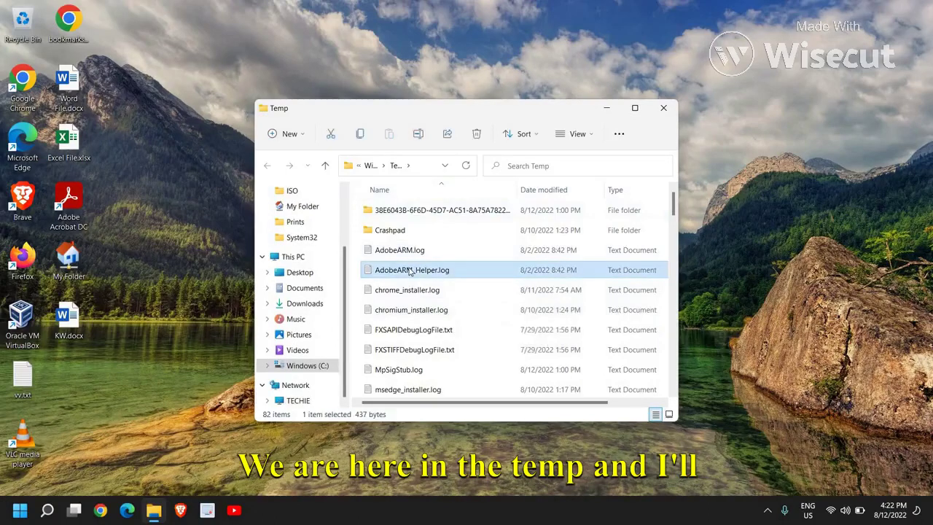
key(ctrl+a)
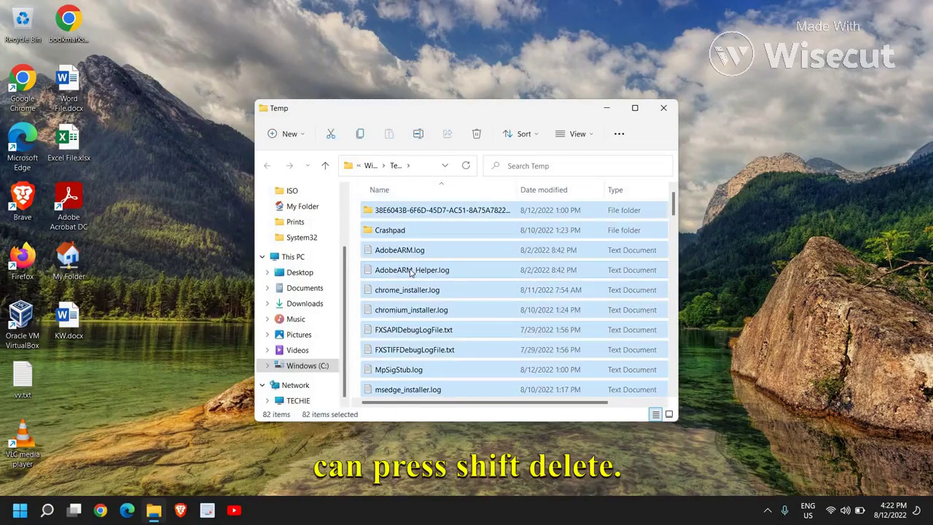
key(shift+Delete)
key(Return)
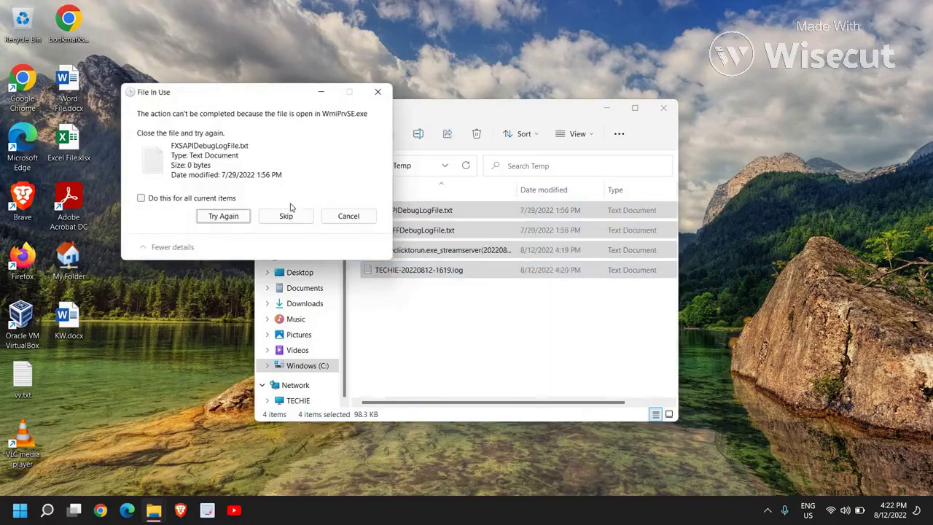
click(284, 216)
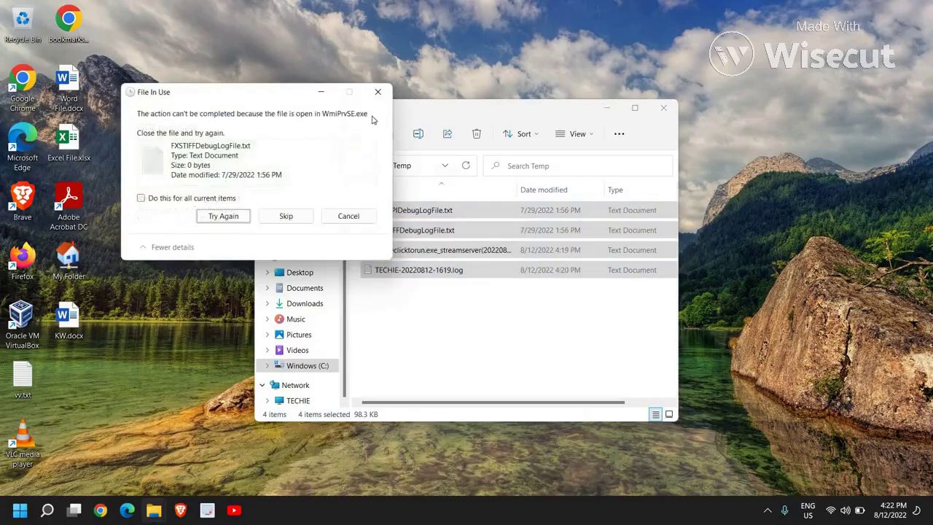
click(378, 92)
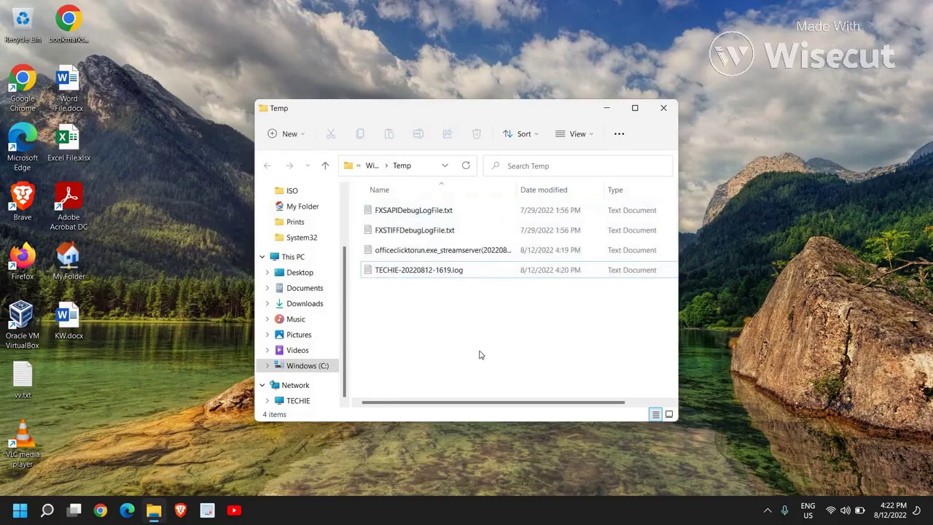
click(664, 108)
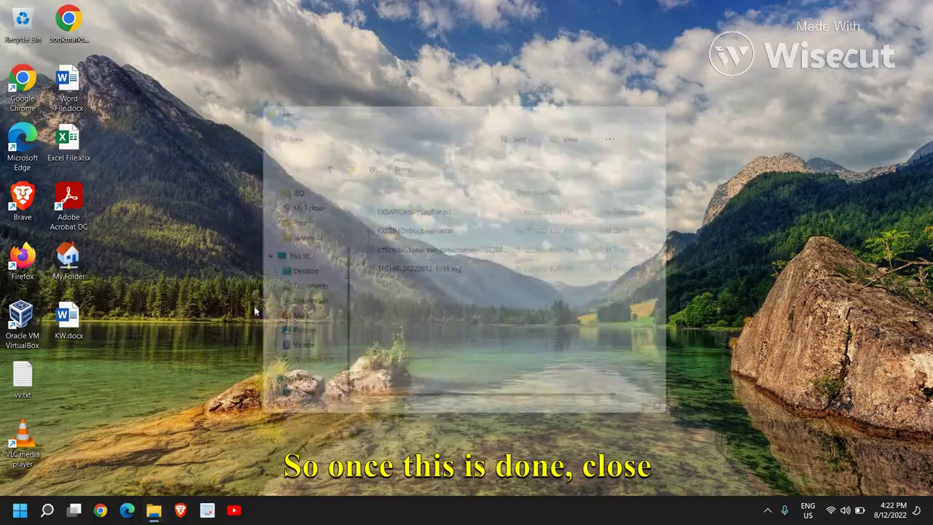
Run '%temp%' from the Run dialog to open the user's AppData Local Temp folder.
right_click(15, 510)
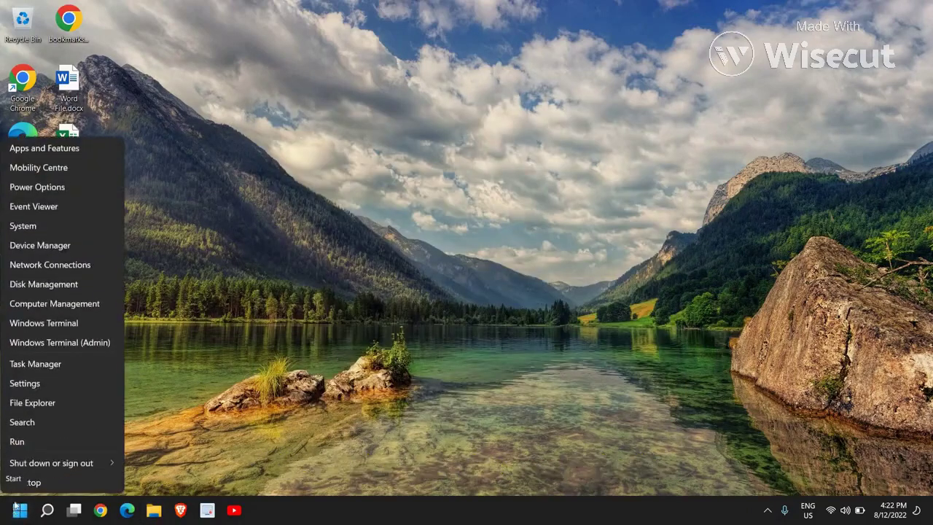
click(36, 445)
text(temp)
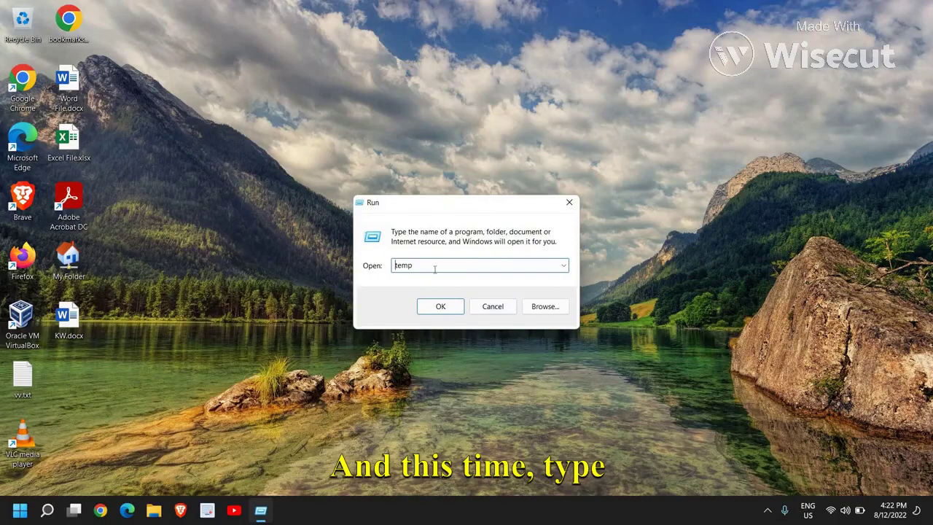
text(%)
key(Delete)
key(Delete)
key(Delete)
key(Delete)
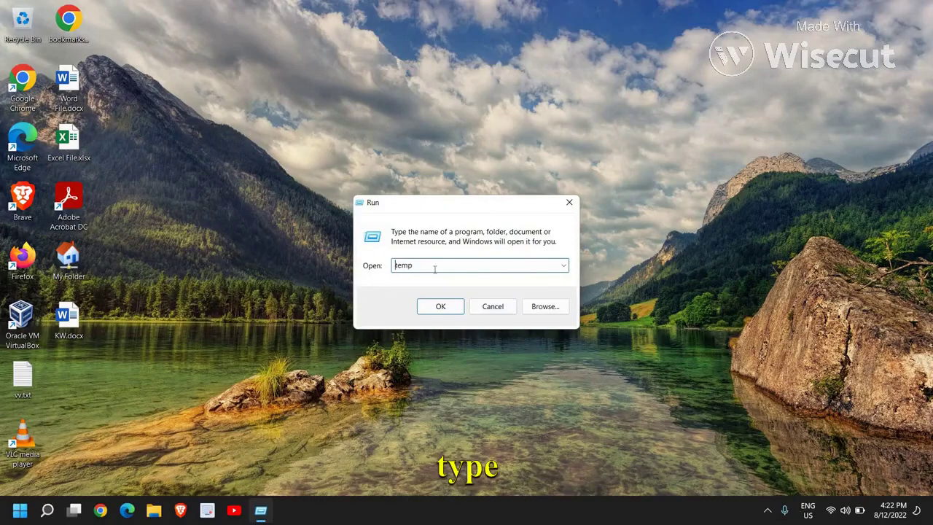
text(temp%)
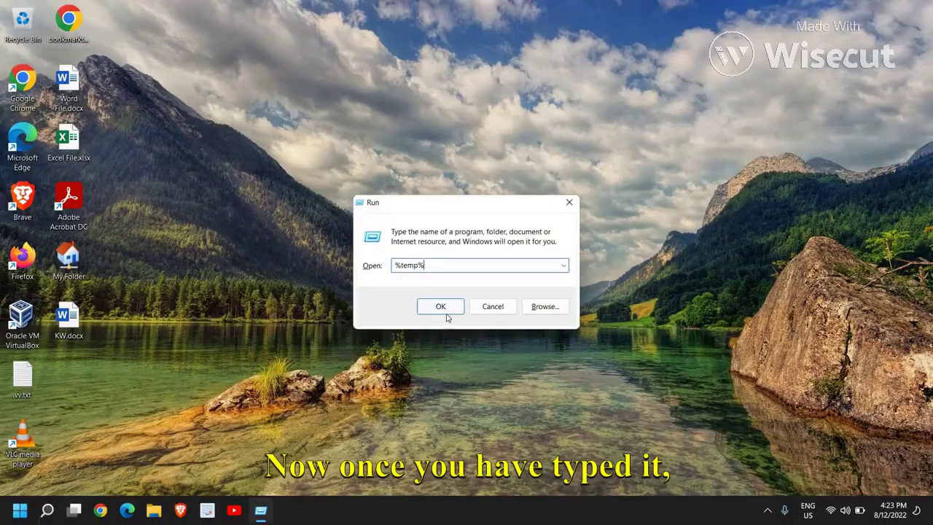
click(446, 313)
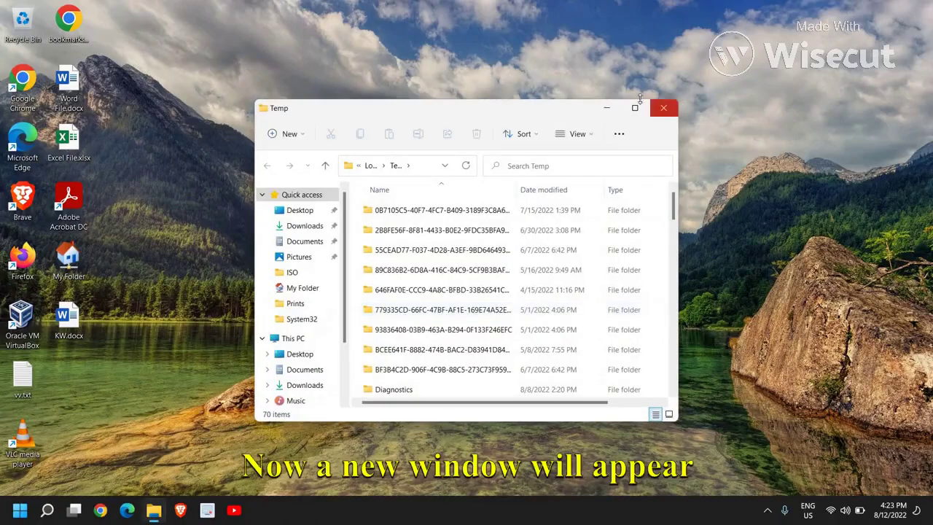
Maximize the window and permanently delete all 70 items, granting admin permission and skipping in-use files.
click(635, 107)
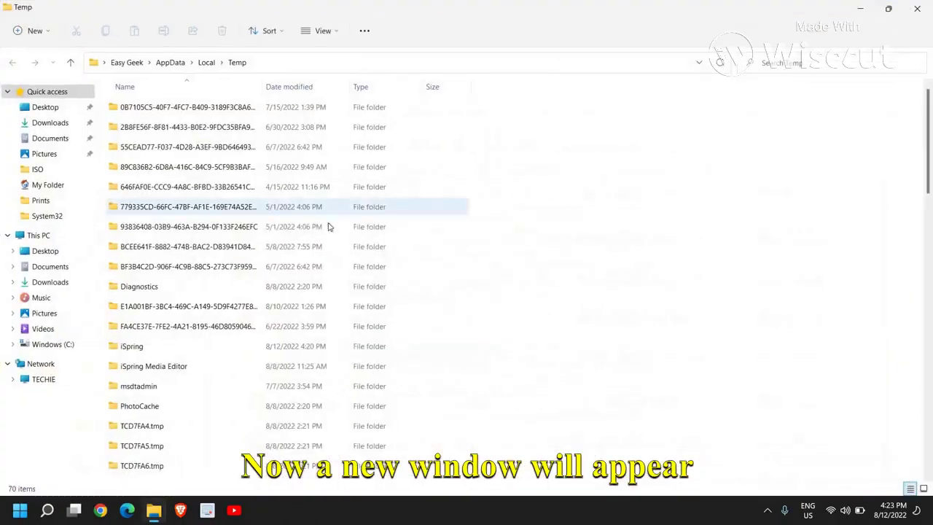
click(140, 210)
key(ctrl+a)
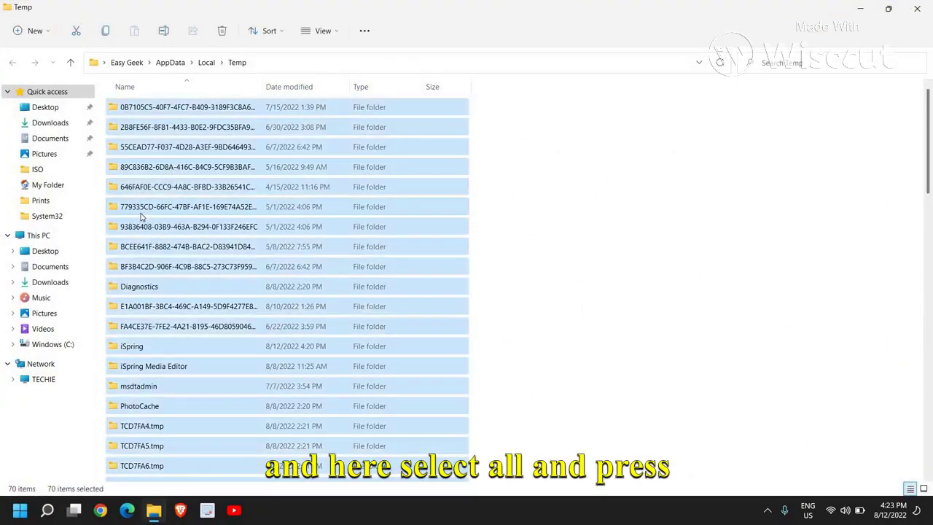
key(shift+Delete)
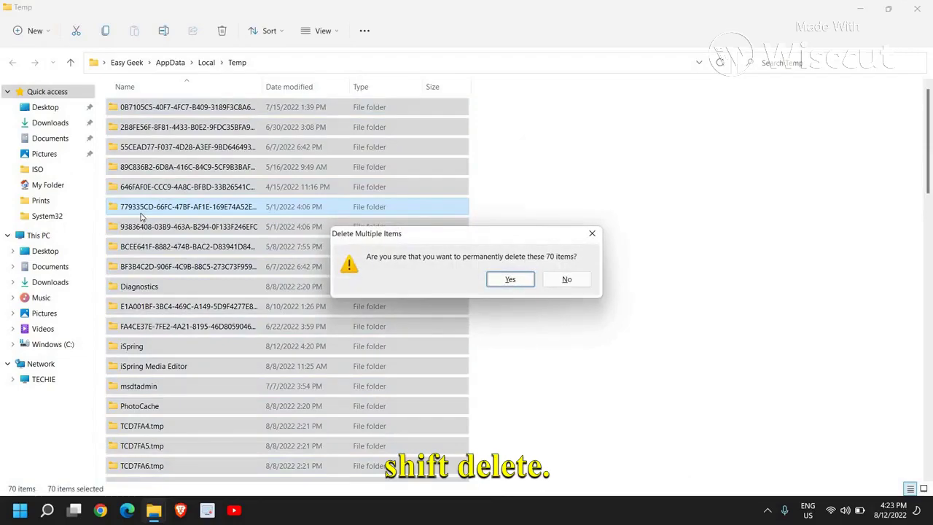
key(Return)
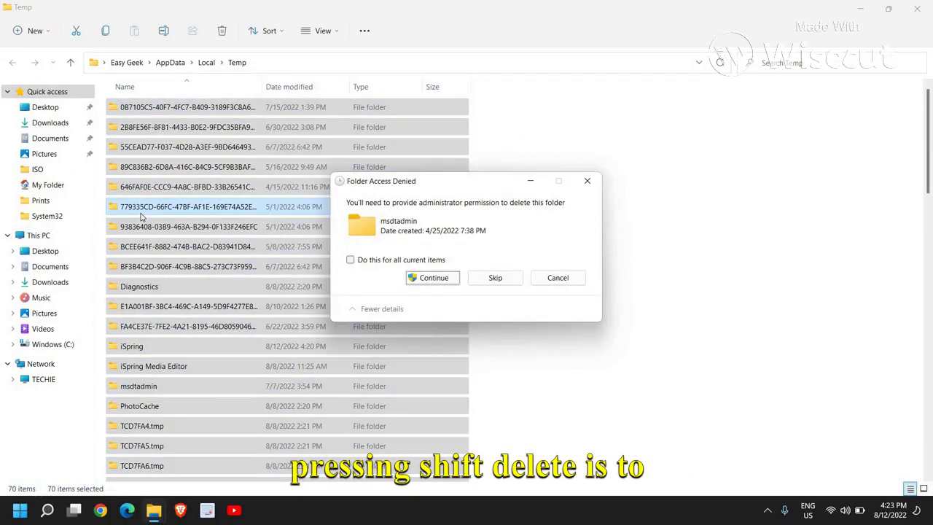
click(425, 279)
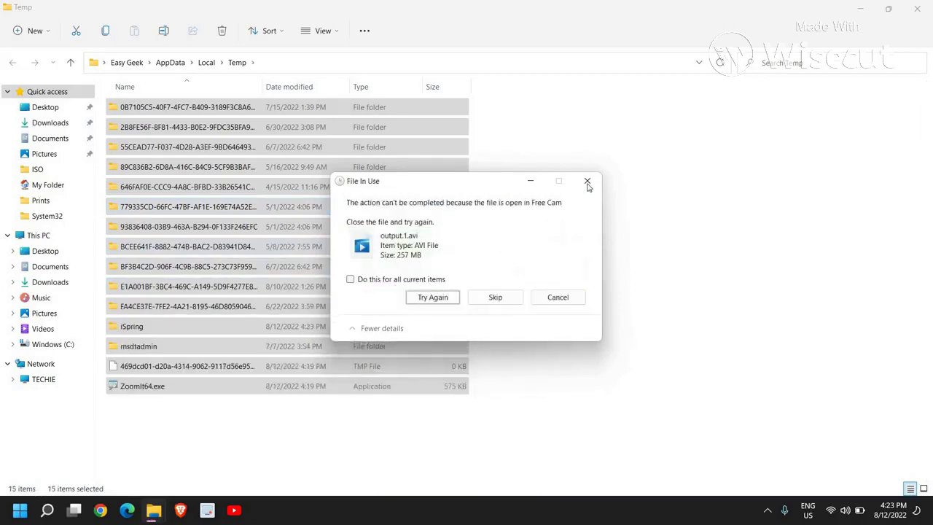
click(587, 183)
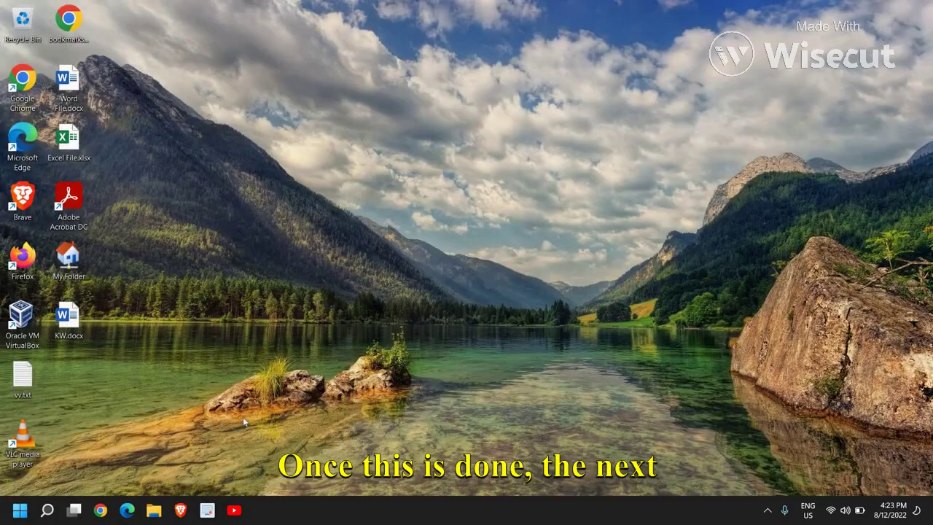
In Chrome settings, choose Reset and clean up > Restore settings to their original defaults, then dismiss the dialog.
click(103, 509)
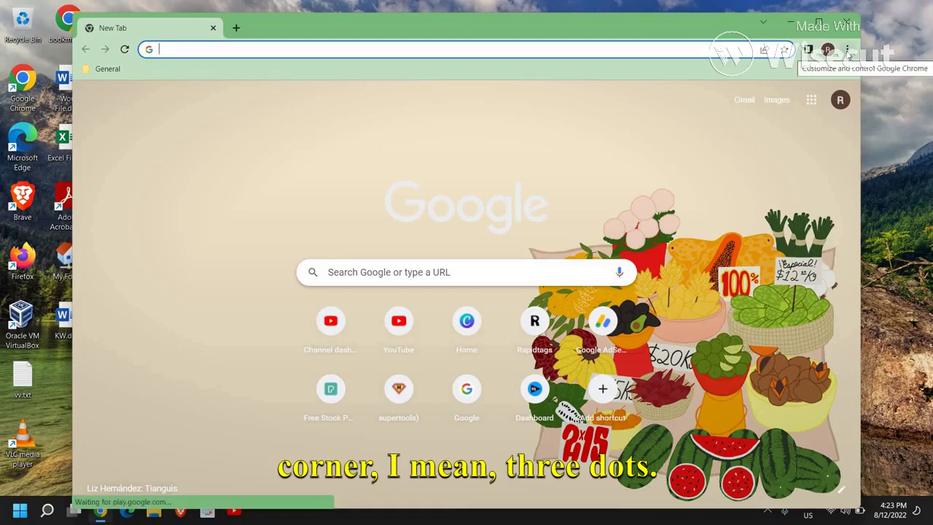
click(848, 51)
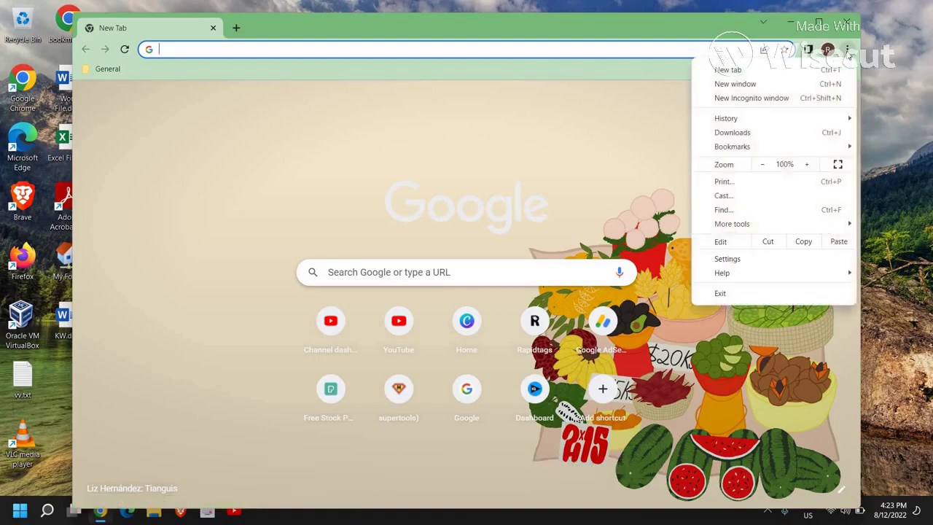
click(751, 262)
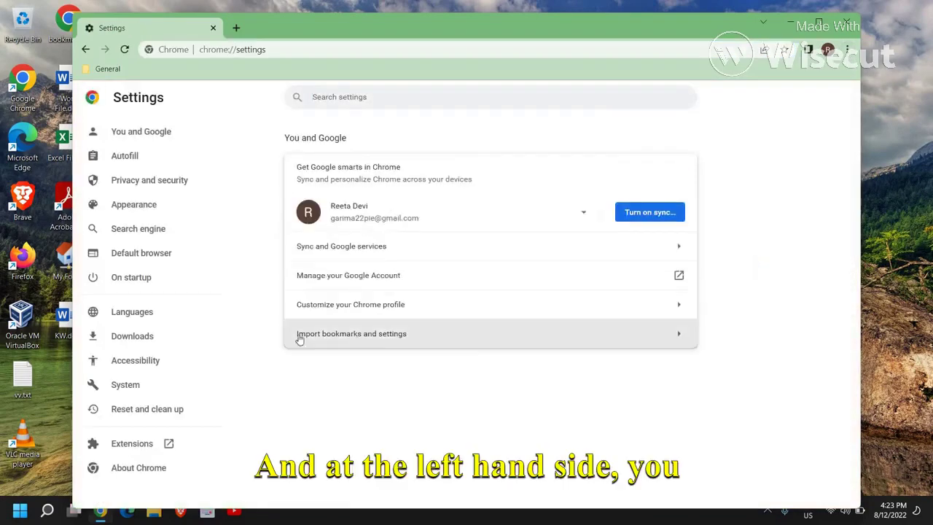
click(155, 410)
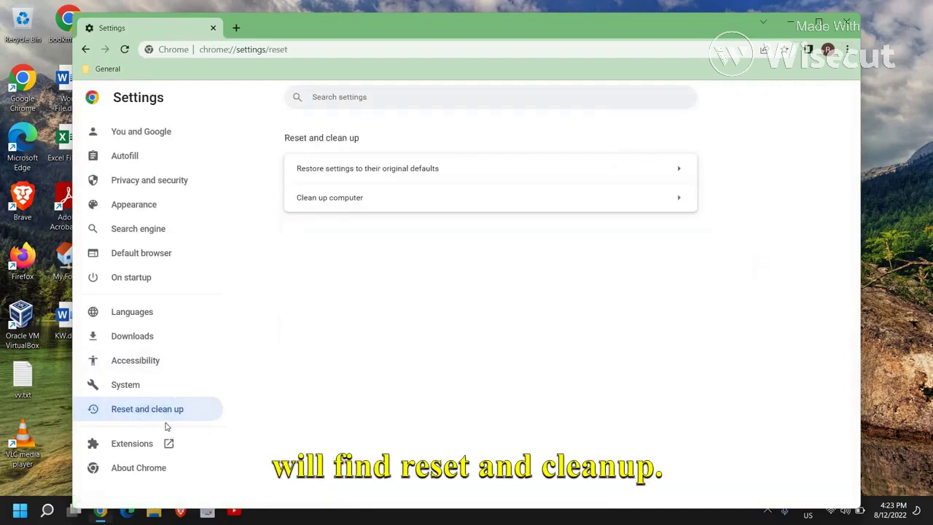
click(354, 170)
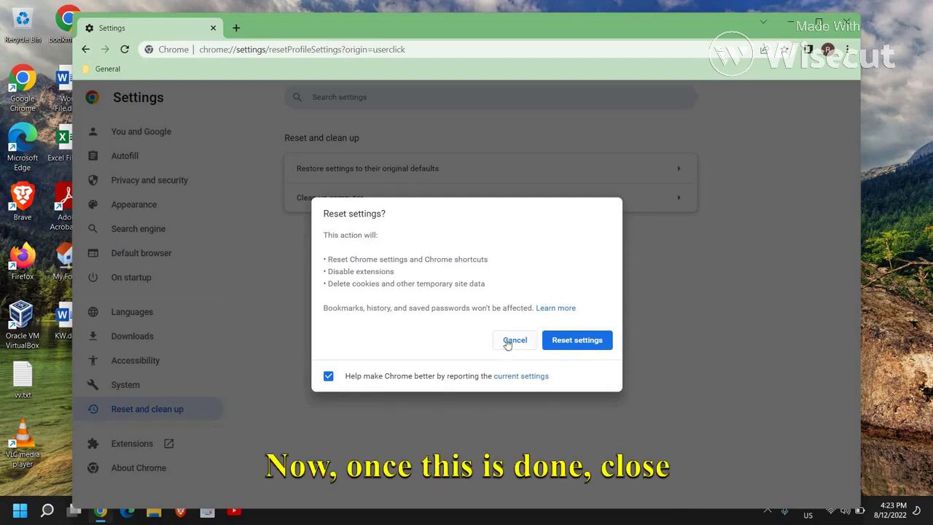
key(Escape)
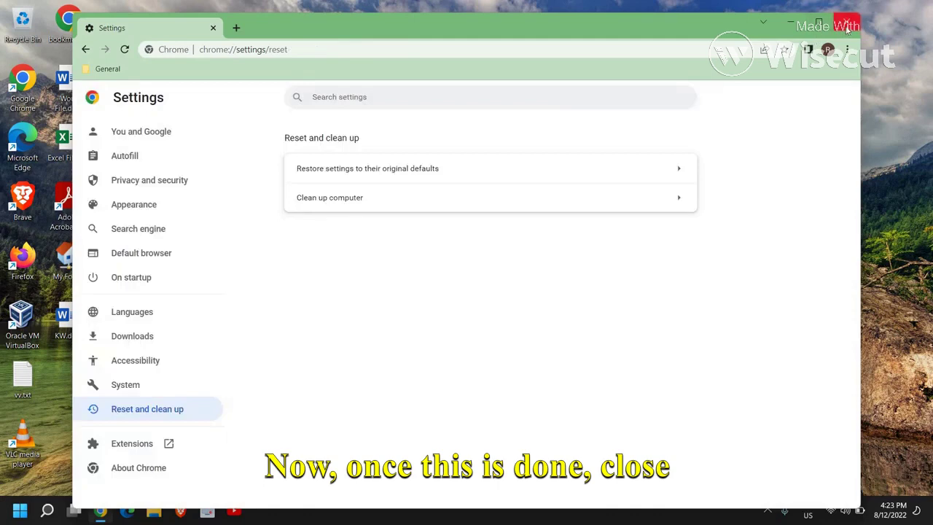
Close Chrome, then reset Microsoft Edge via Settings > Reset settings > Restore settings to default values.
click(846, 23)
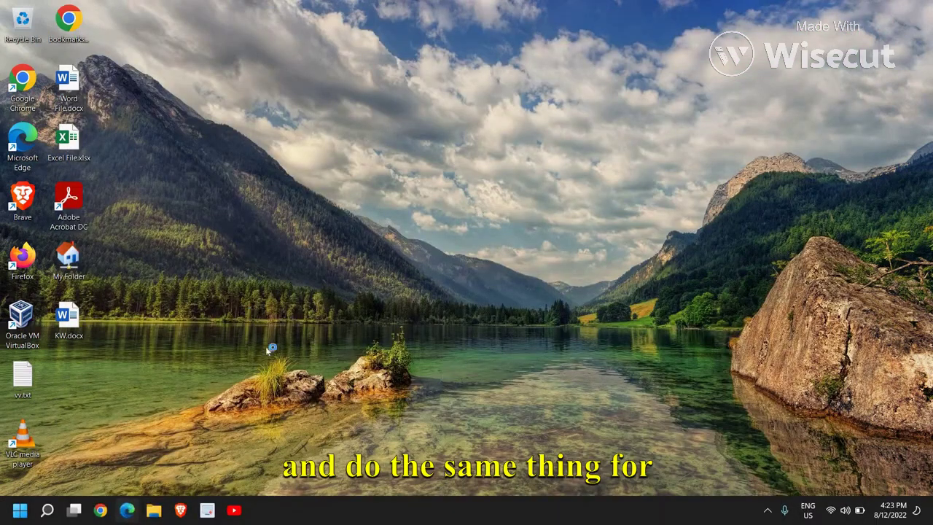
key(super+2)
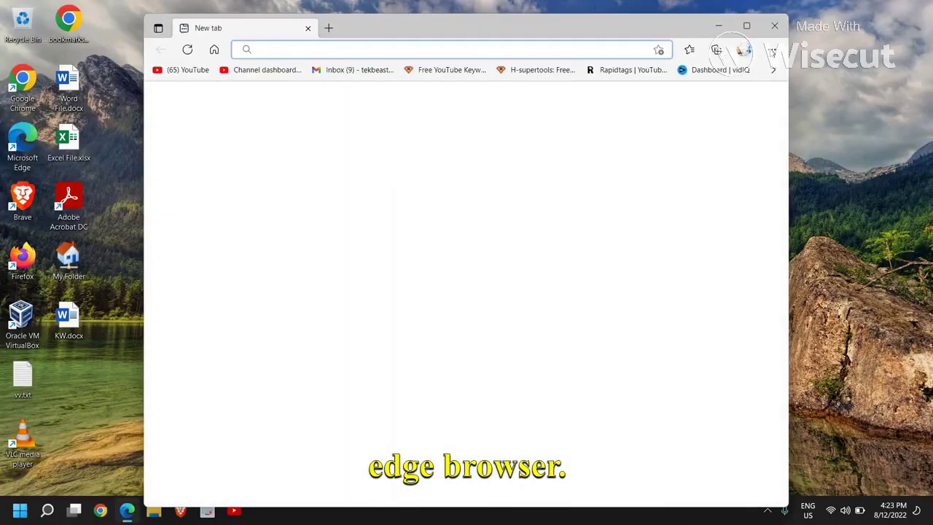
click(772, 50)
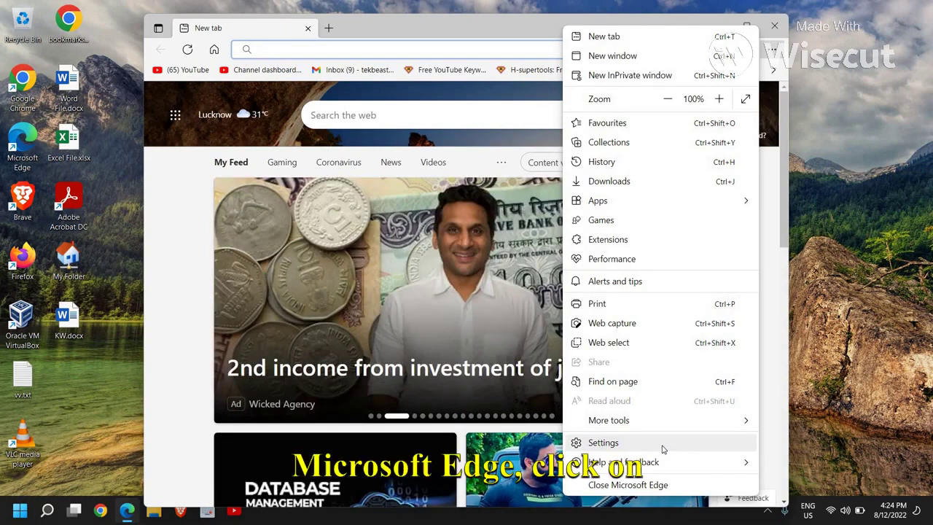
click(662, 445)
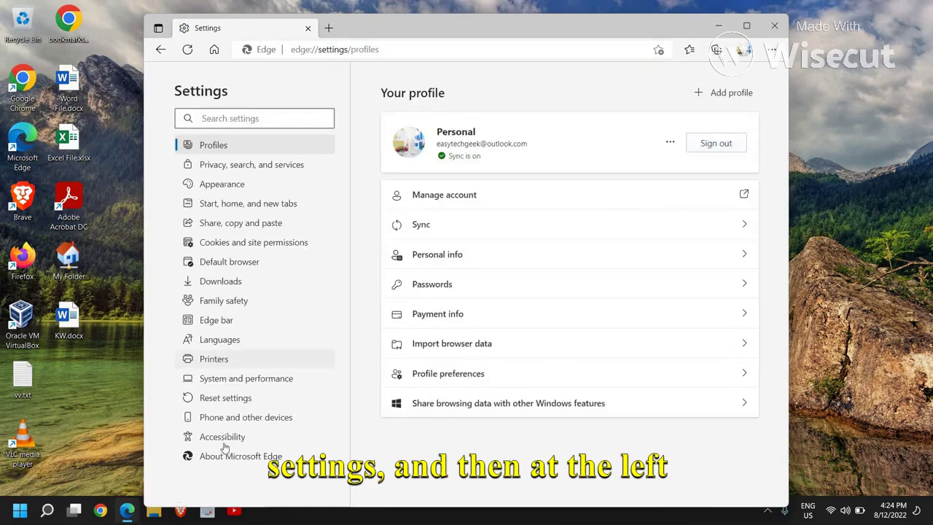
click(211, 400)
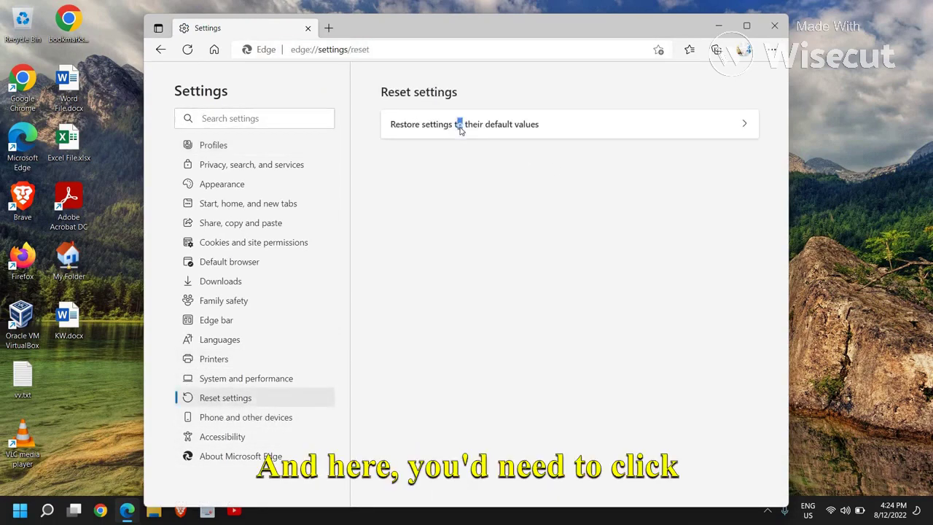
click(459, 125)
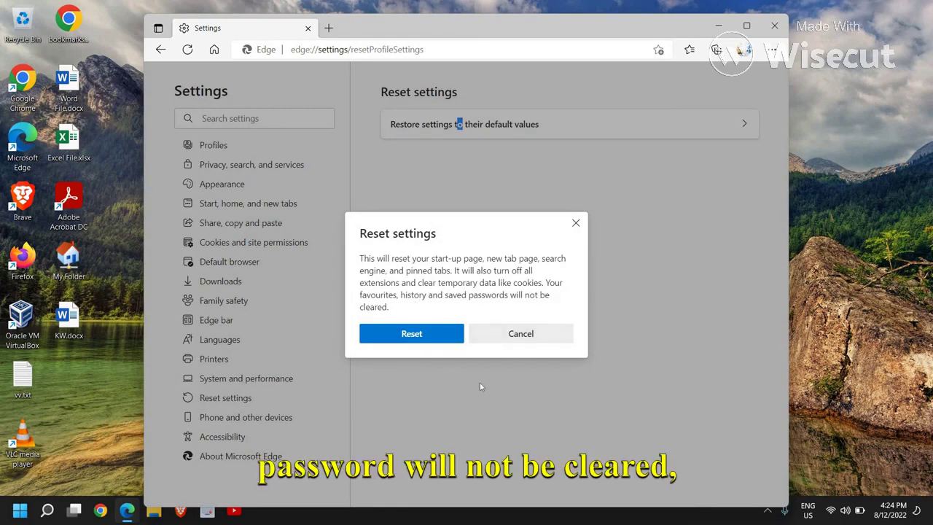
click(501, 340)
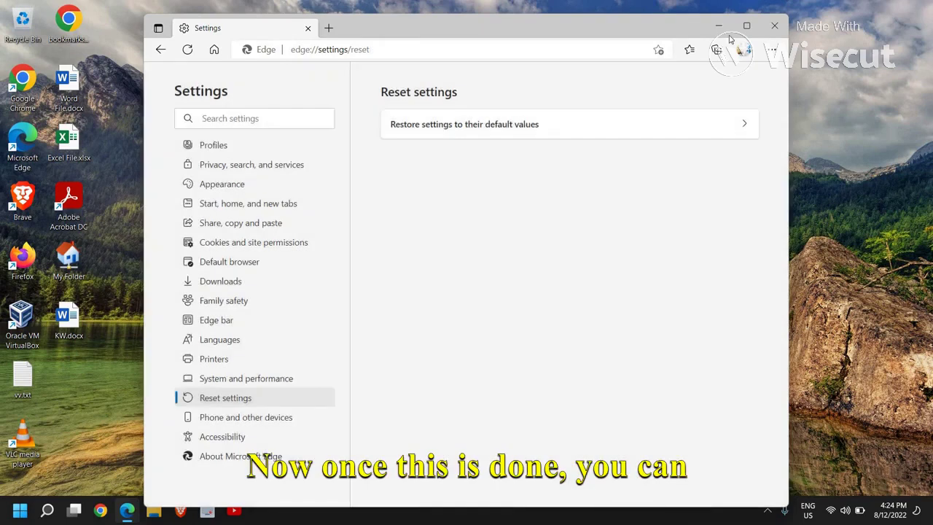
Close Edge and search Google in Chrome for 'malawarebytes'.
click(774, 26)
click(101, 511)
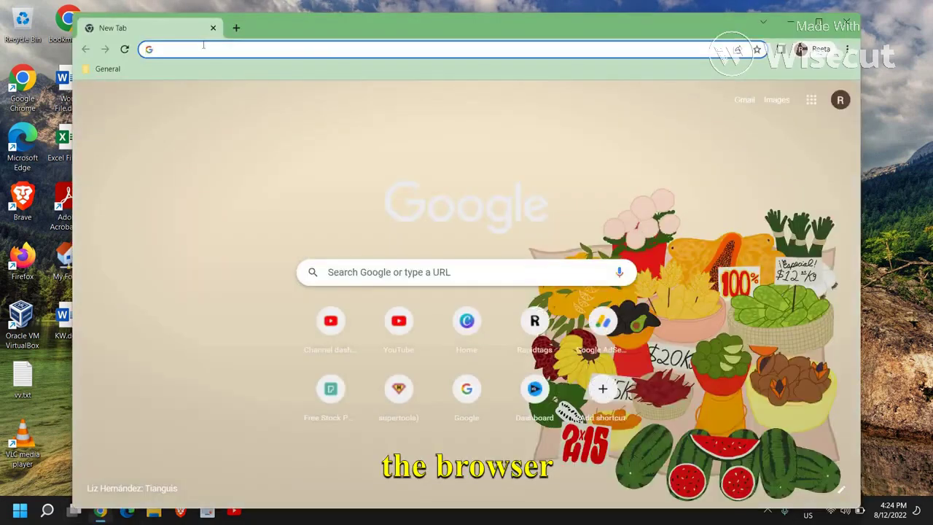
click(204, 46)
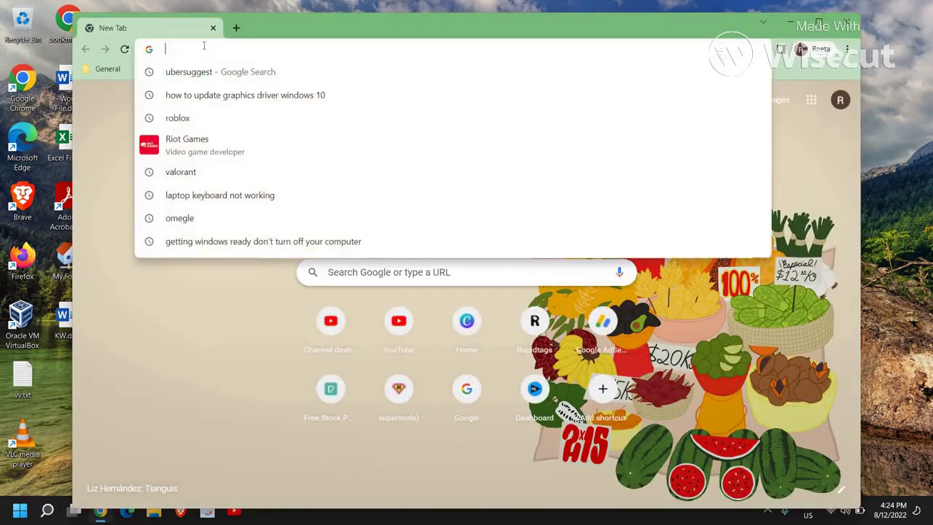
text(mala)
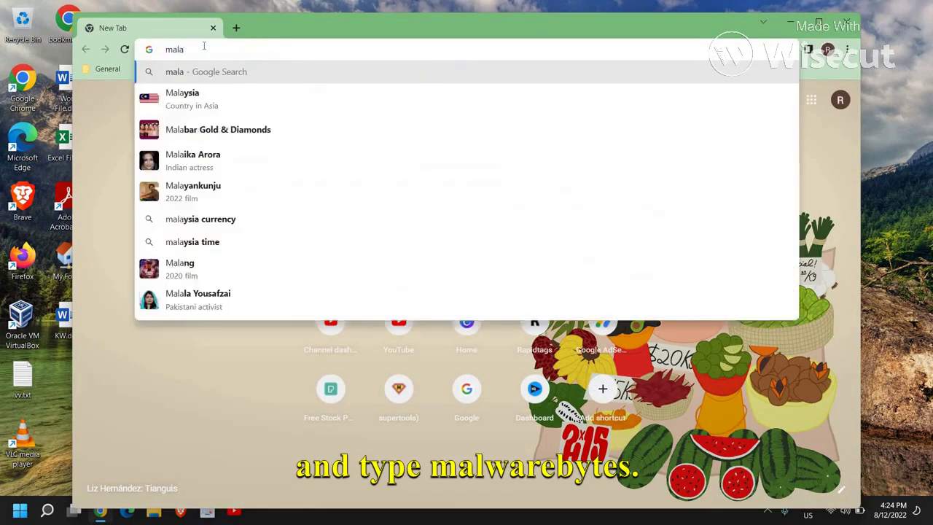
text(ware)
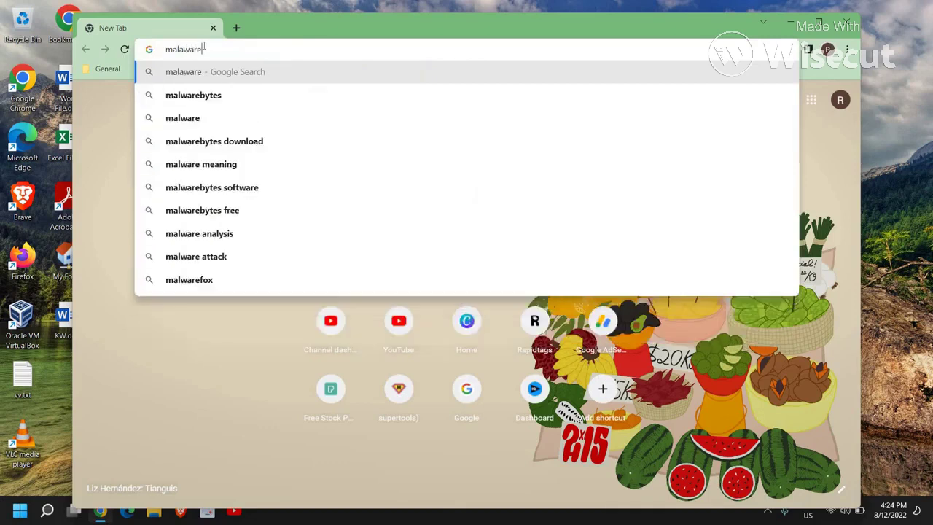
text(bytes)
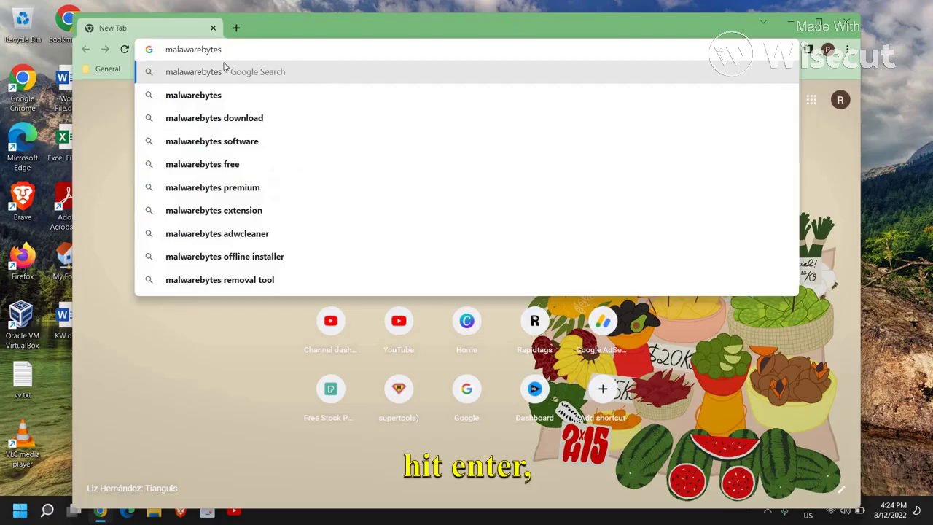
key(Return)
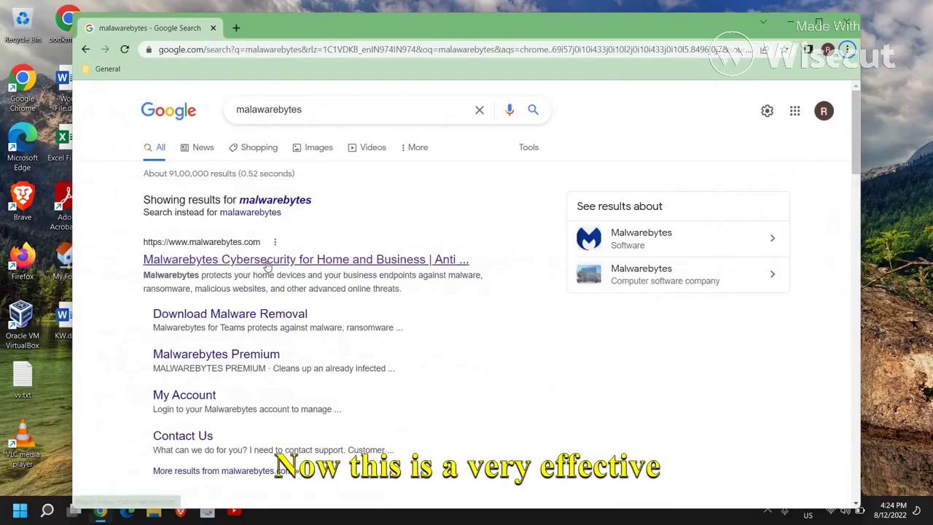
Download the free Malwarebytes trial from malwarebytes.com, then close Chrome.
click(286, 261)
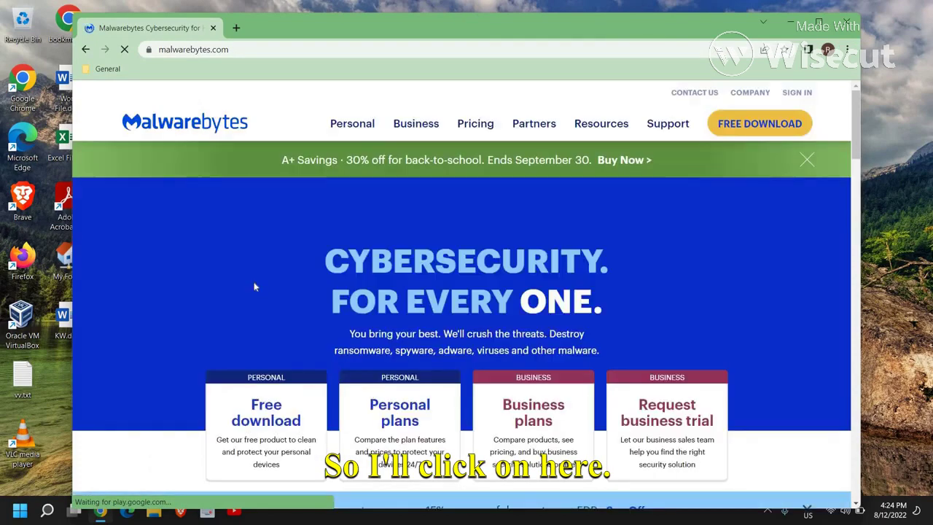
scroll(373, 270, down, 5)
scroll(254, 185, up, 3)
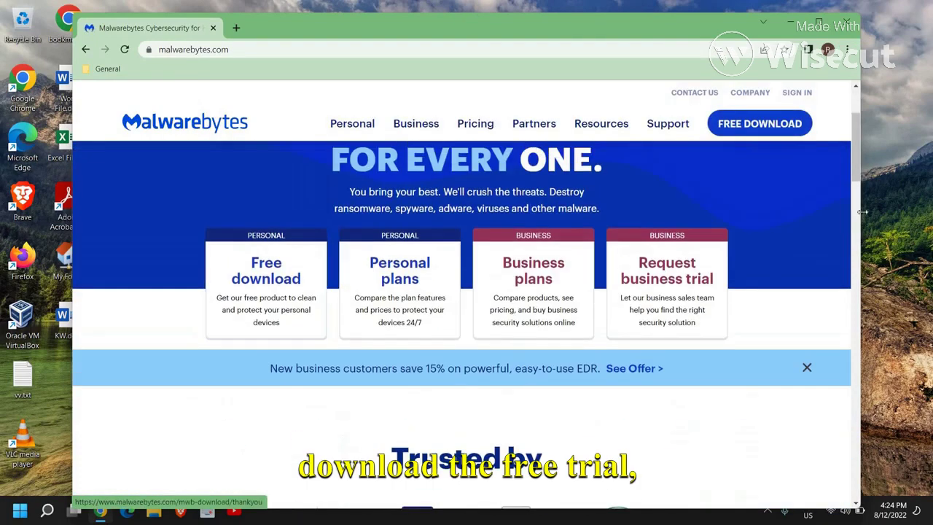
click(761, 125)
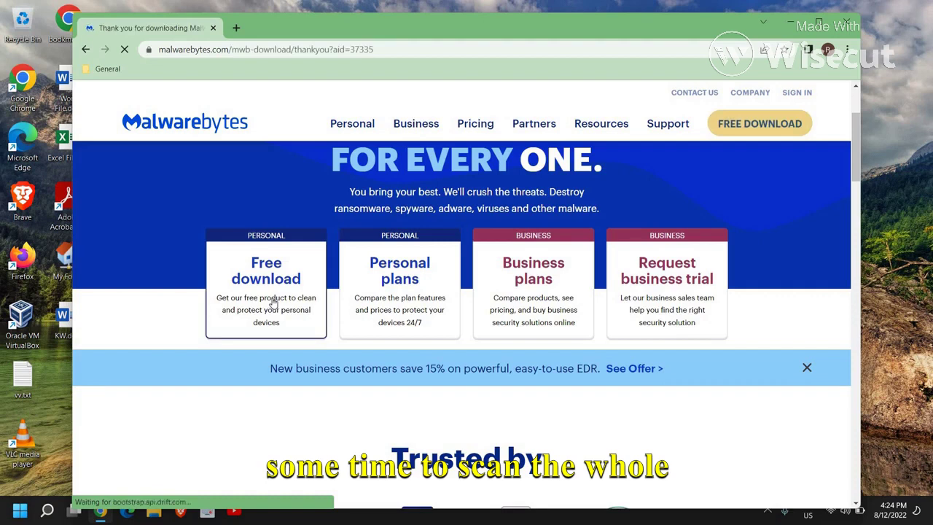
click(846, 27)
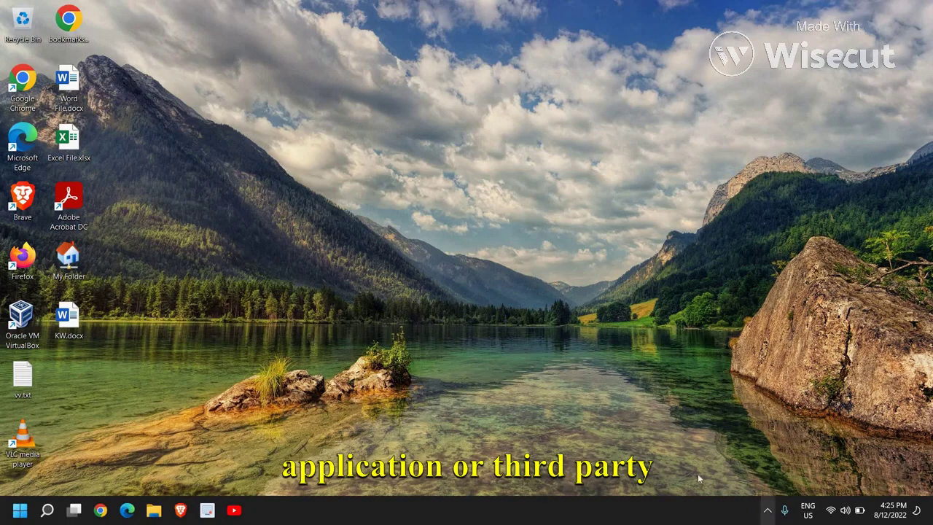
Start a Full scan from Windows Security's Virus & threat protection scan options.
click(767, 510)
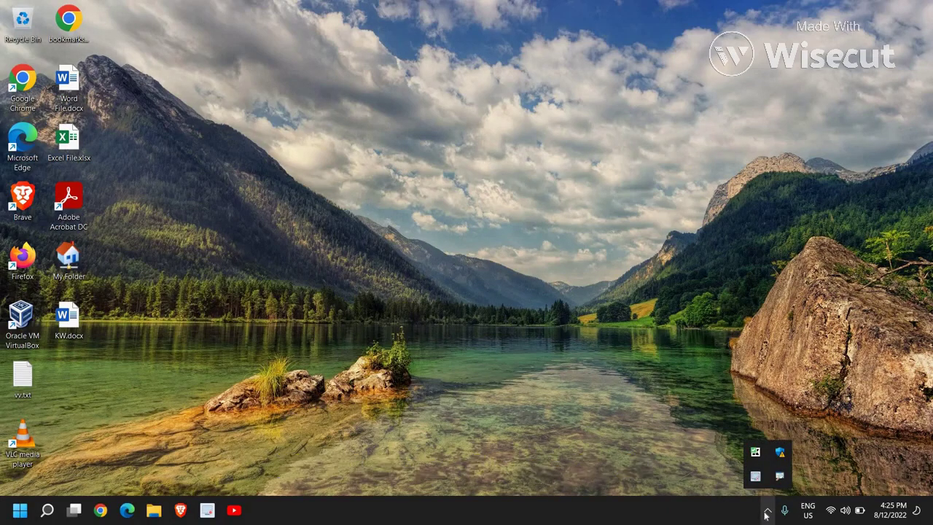
click(780, 453)
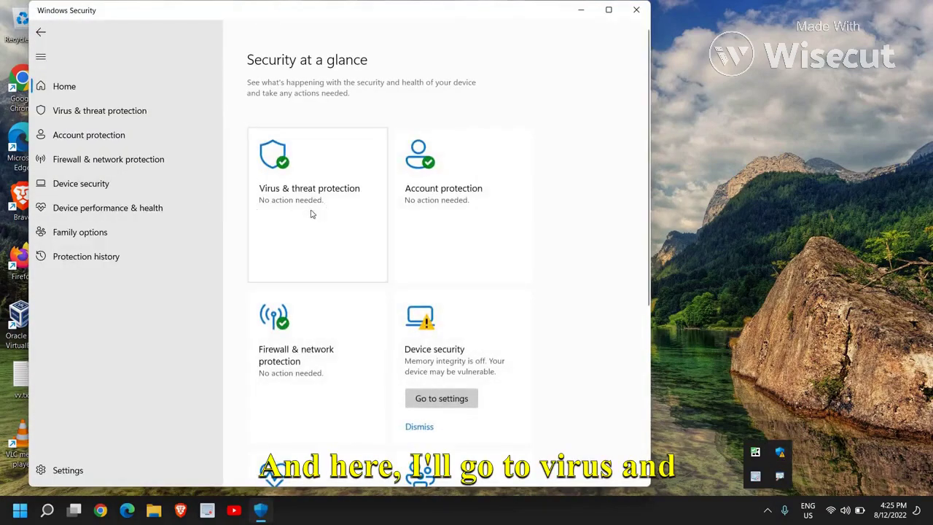
click(318, 217)
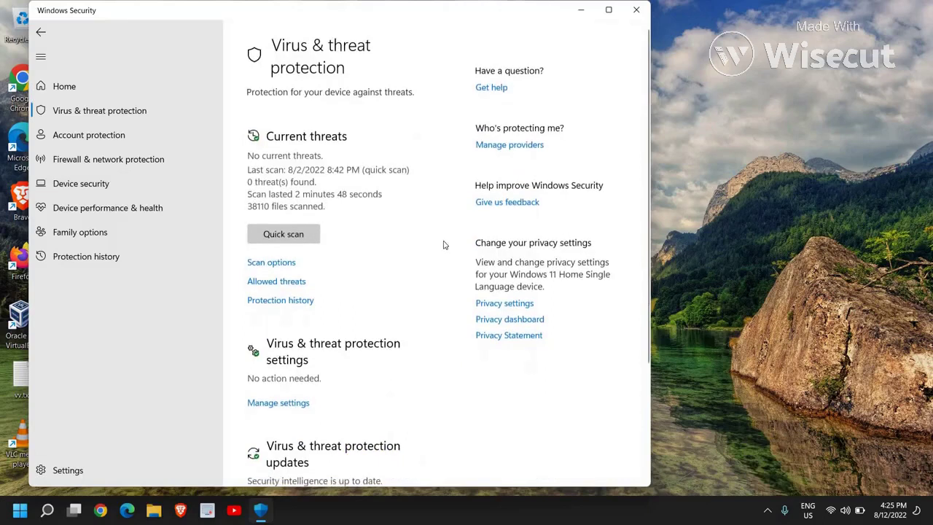
click(282, 264)
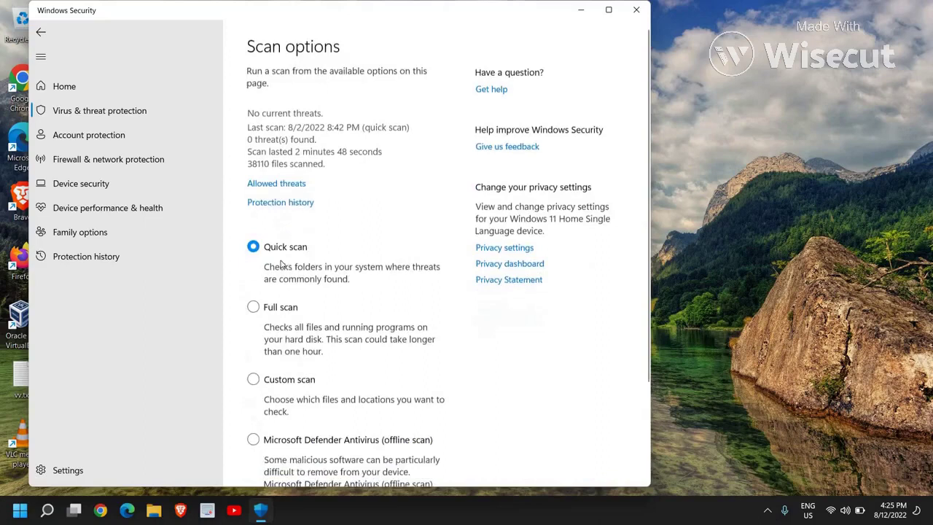
click(253, 306)
scroll(270, 364, down, 2)
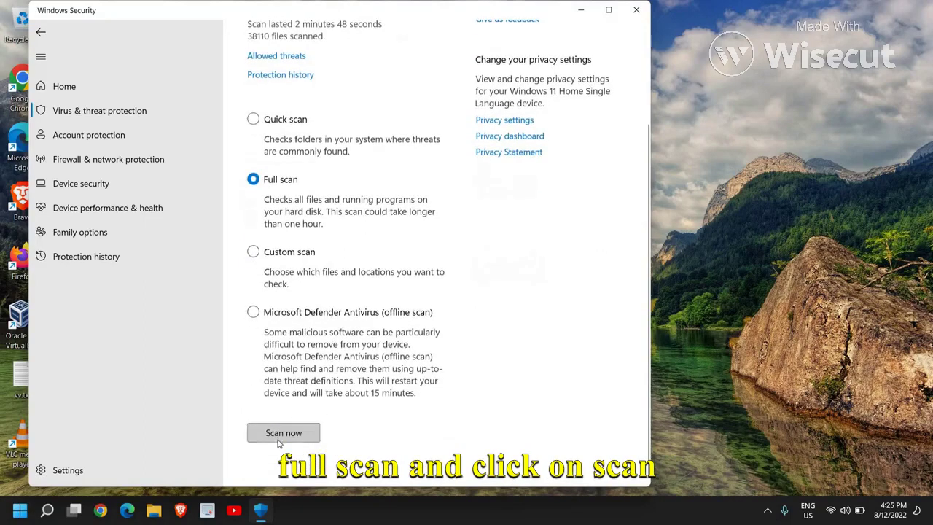
click(278, 437)
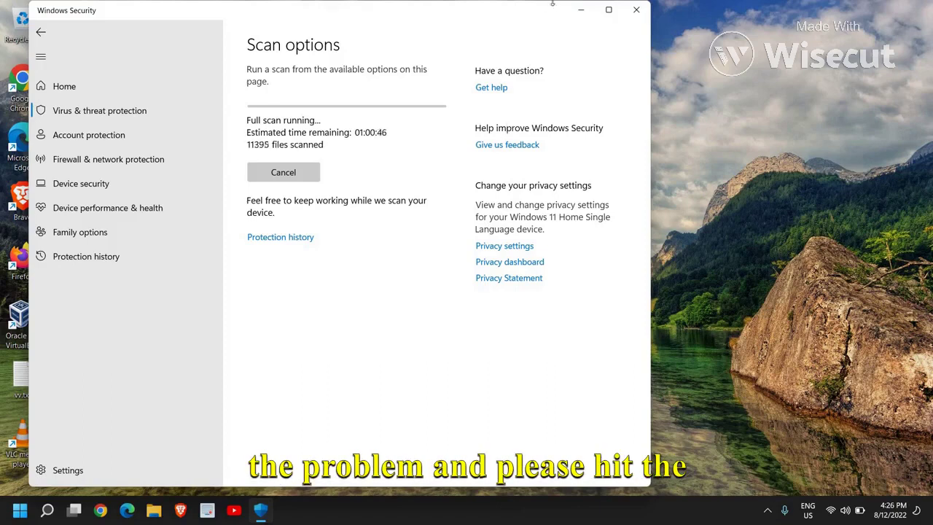
Hide the Windows Security window so the full scan keeps running in the background.
click(580, 10)
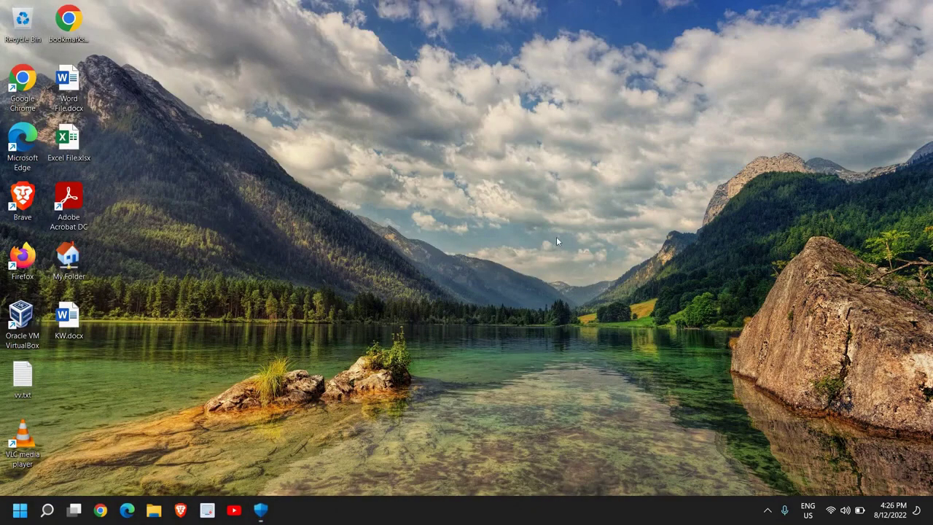